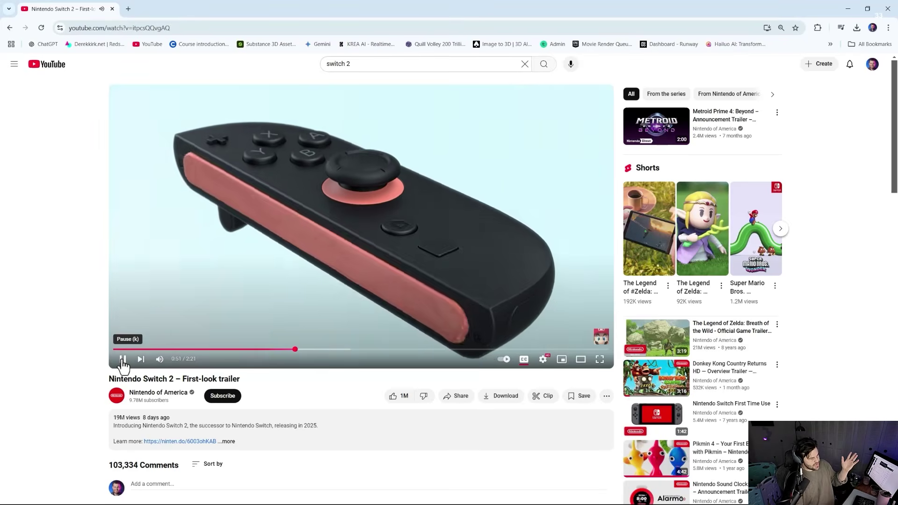
Step: Replay the Joy-Con side panel transition around 0:50 in the Nintendo Switch 2 trailer and pause on it
click(123, 359)
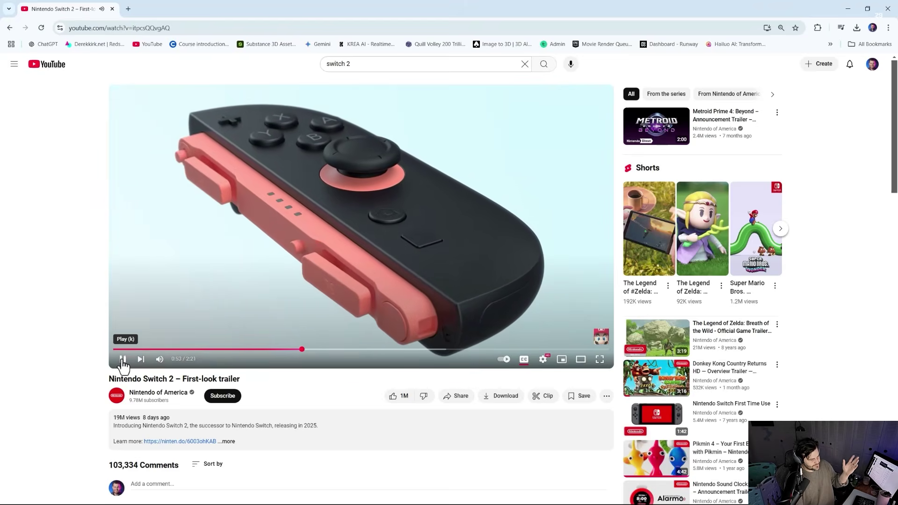
drag(326, 350, 133, 356)
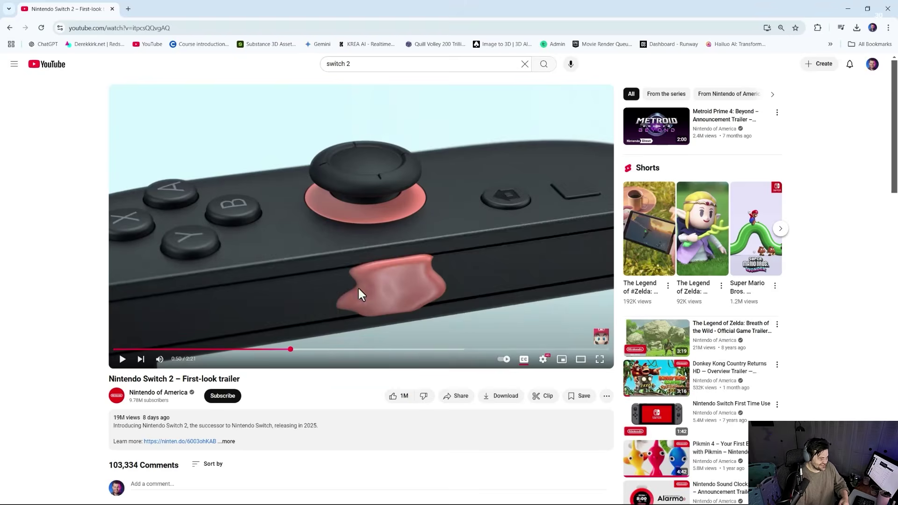
click(121, 364)
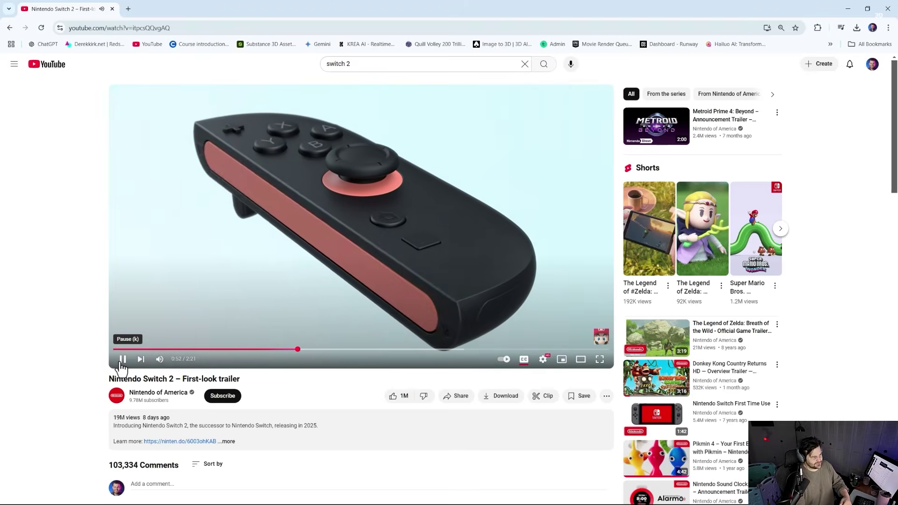
click(122, 359)
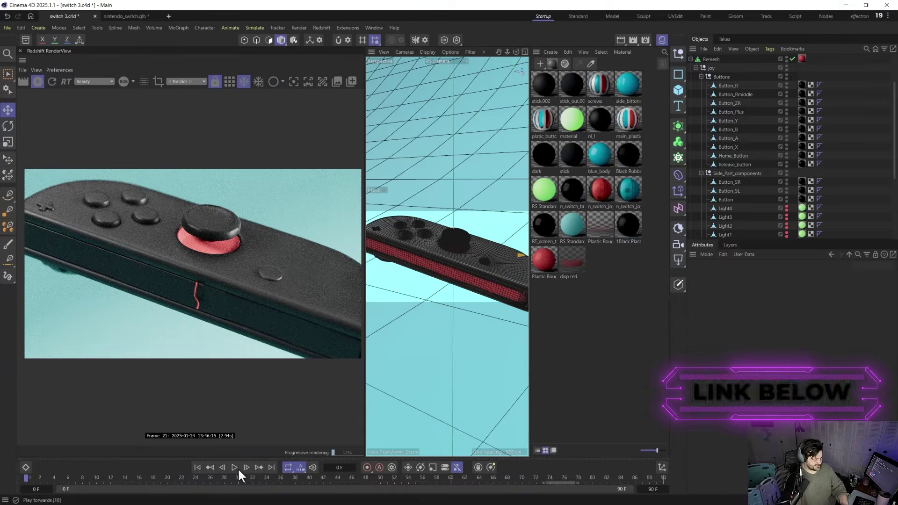
Step: In Cinema 4D, preview the red side panel animation at frames 5, 31, 40 and 52, and return to frame 0
click(60, 477)
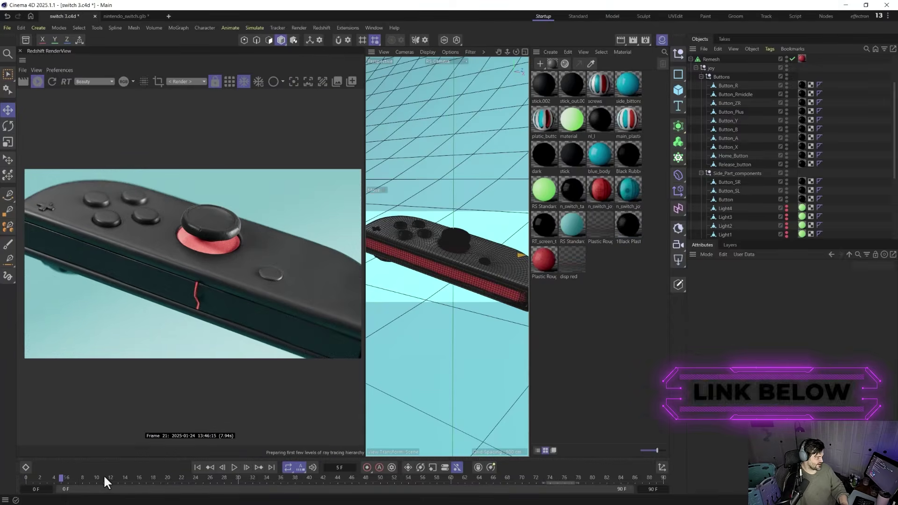
click(245, 478)
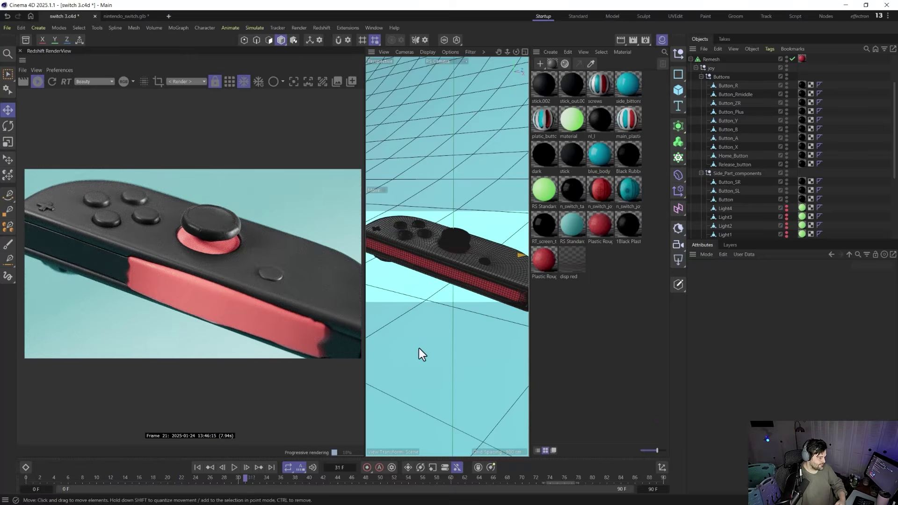
click(308, 478)
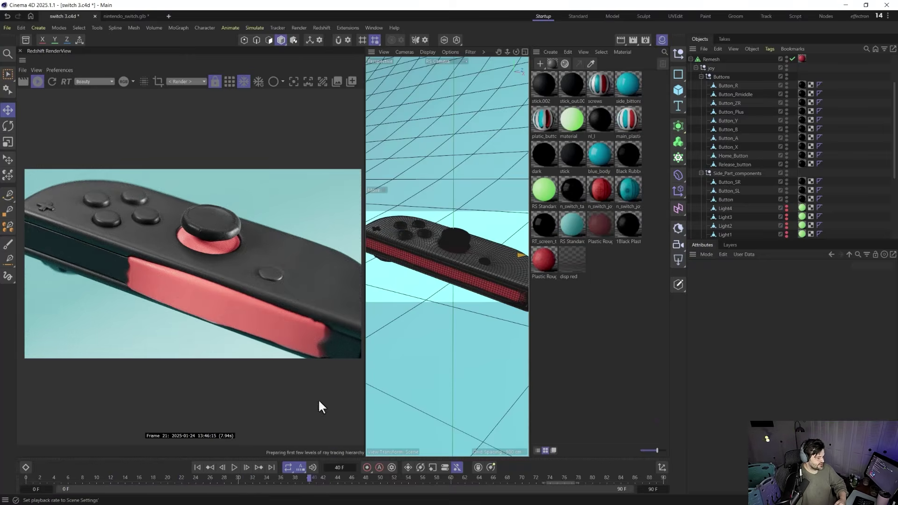
click(394, 478)
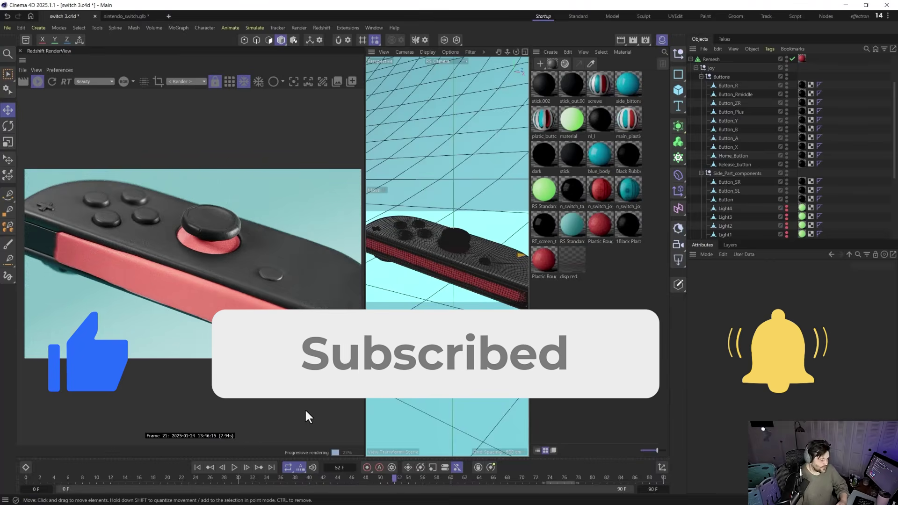
click(197, 467)
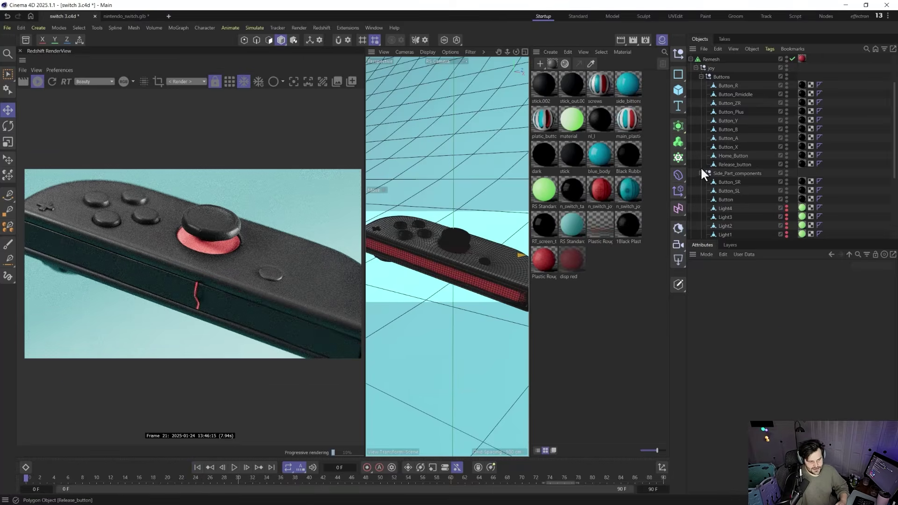
Step: Duplicate the 1Black Plastic material and rename the copy "red disp"
click(468, 276)
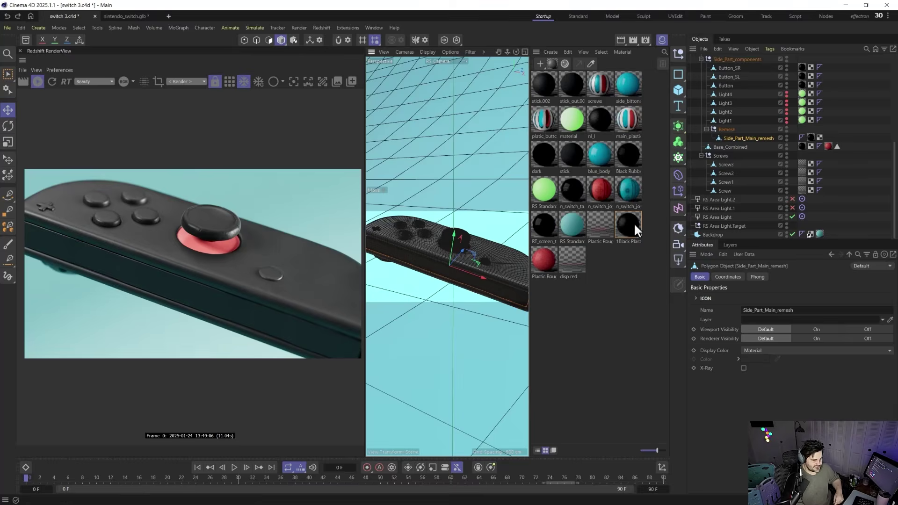
ctrl+drag(633, 222, 628, 278)
double_click(605, 262)
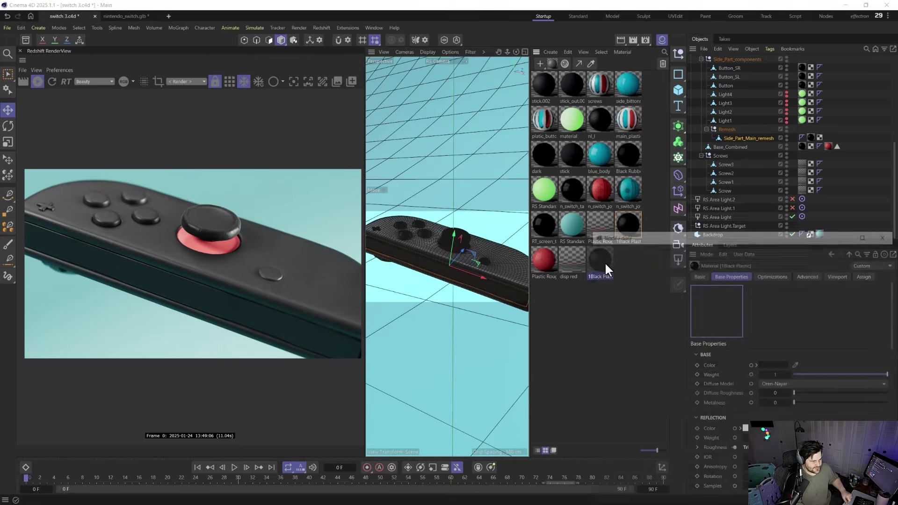
click(887, 233)
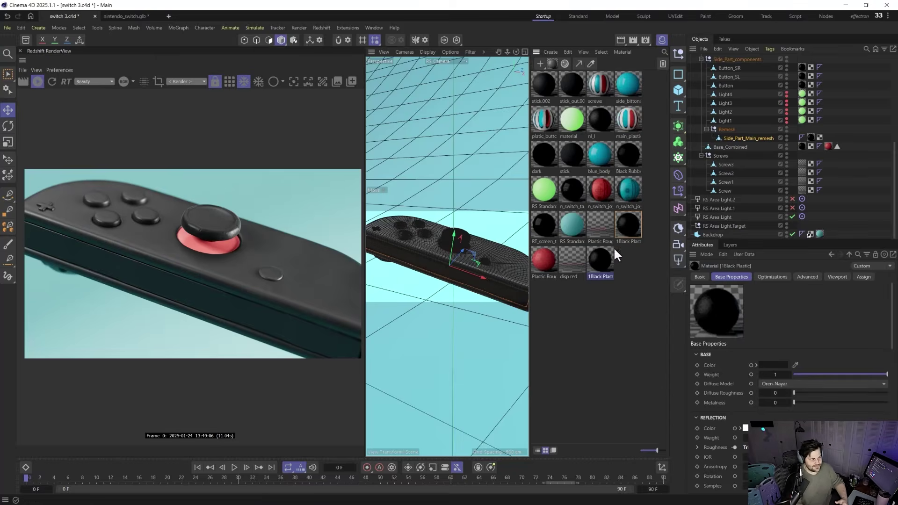
click(762, 138)
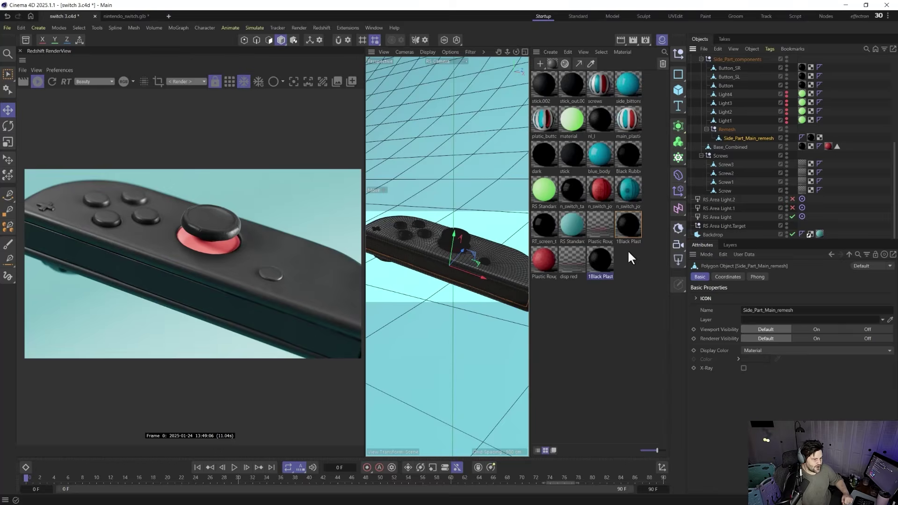
double_click(600, 276)
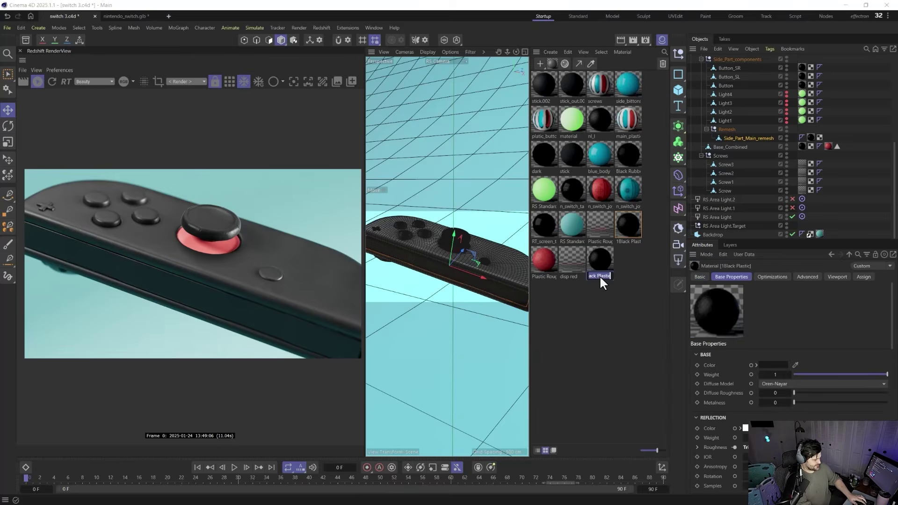
text(red disp)
key(Return)
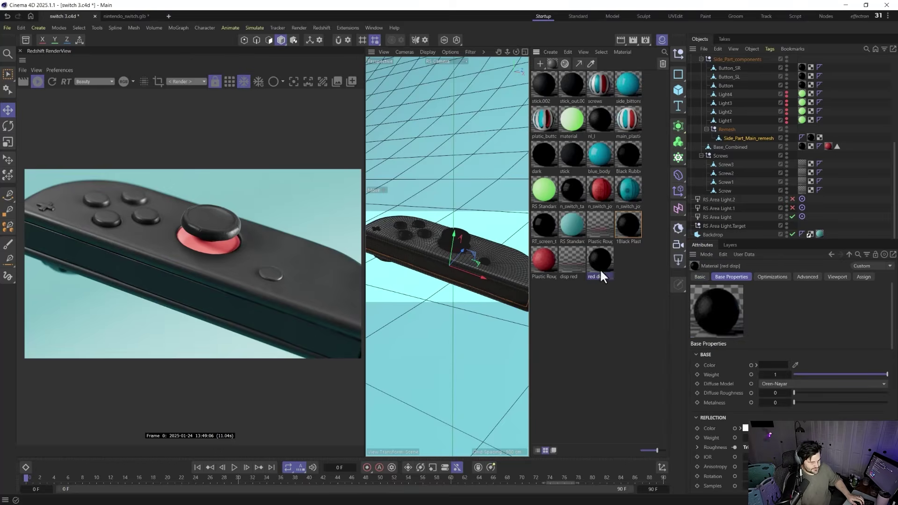
Step: Open the red disp material's node graph and space out the Output and Displacement nodes
double_click(599, 262)
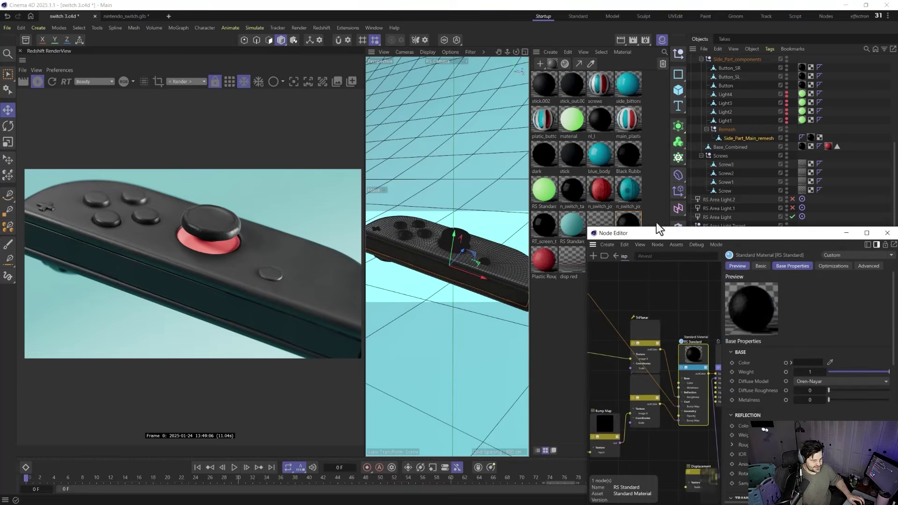
middle_drag(640, 345, 592, 252)
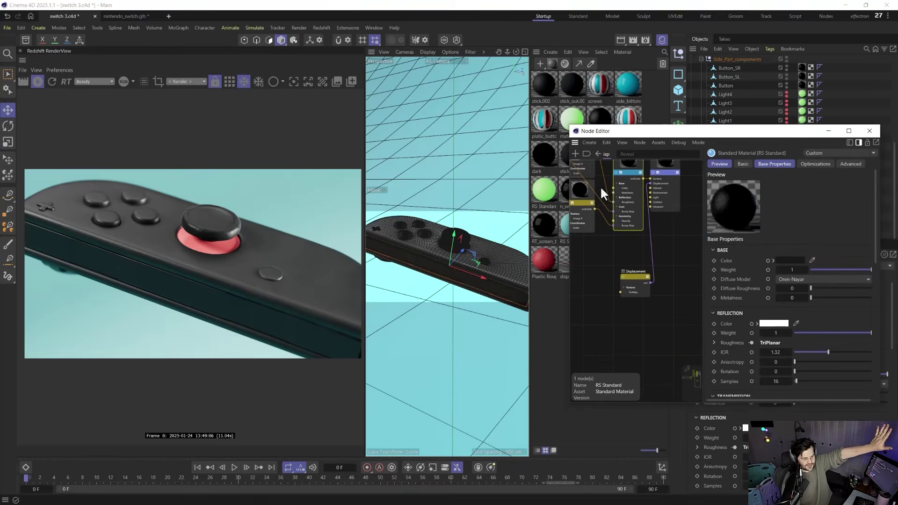
drag(664, 164, 686, 214)
drag(635, 279, 643, 297)
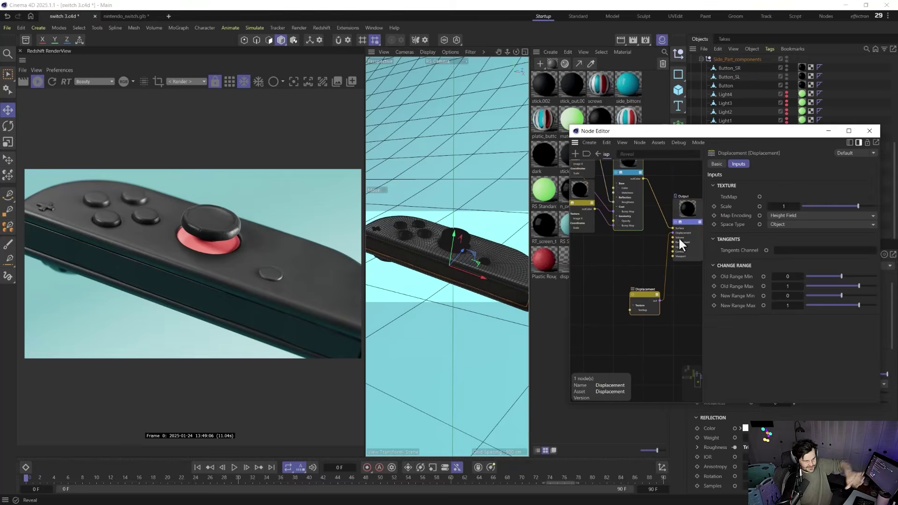
drag(680, 215, 676, 233)
drag(644, 296, 635, 294)
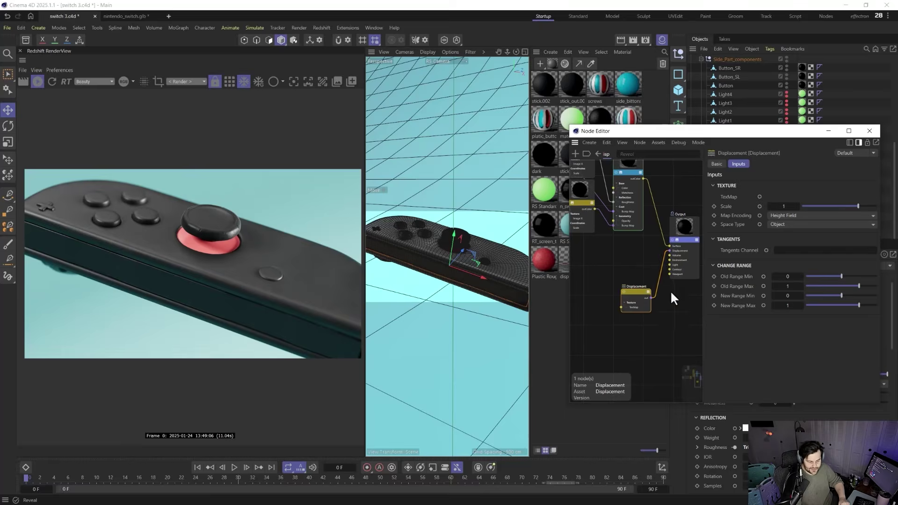
Step: Add a Ramp node to the red disp graph and connect it to the Displacement node's texture input
click(544, 291)
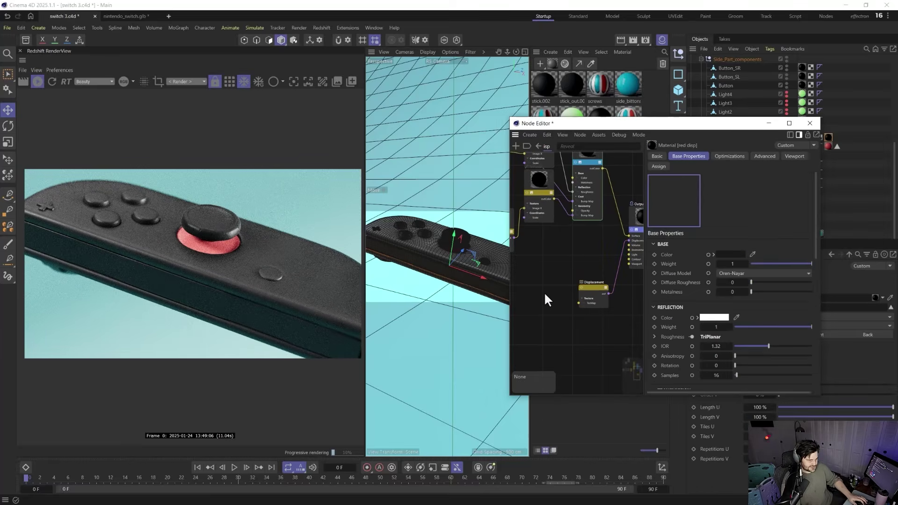
key(Tab)
text(ramp)
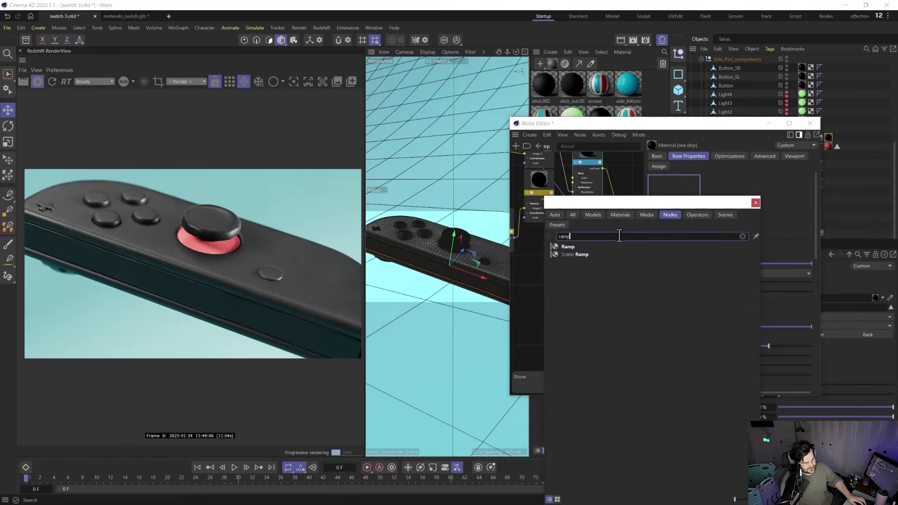
drag(566, 251, 537, 295)
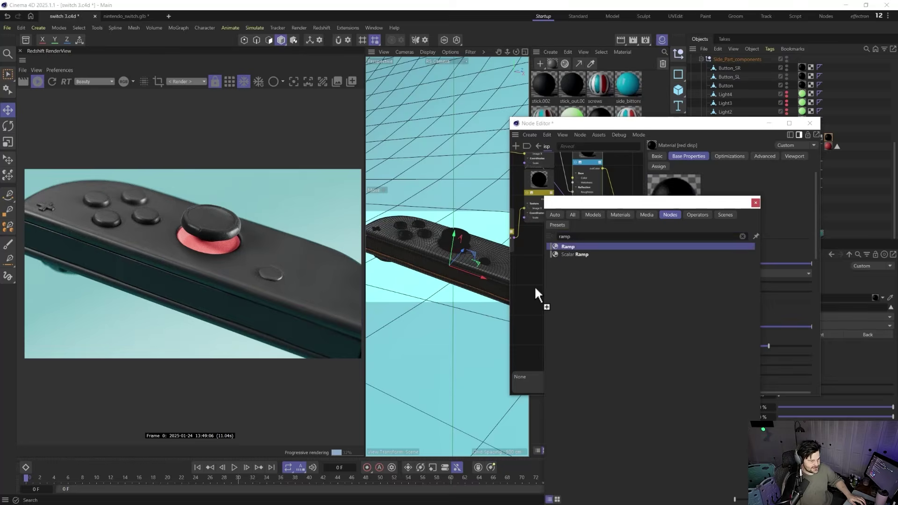
click(755, 202)
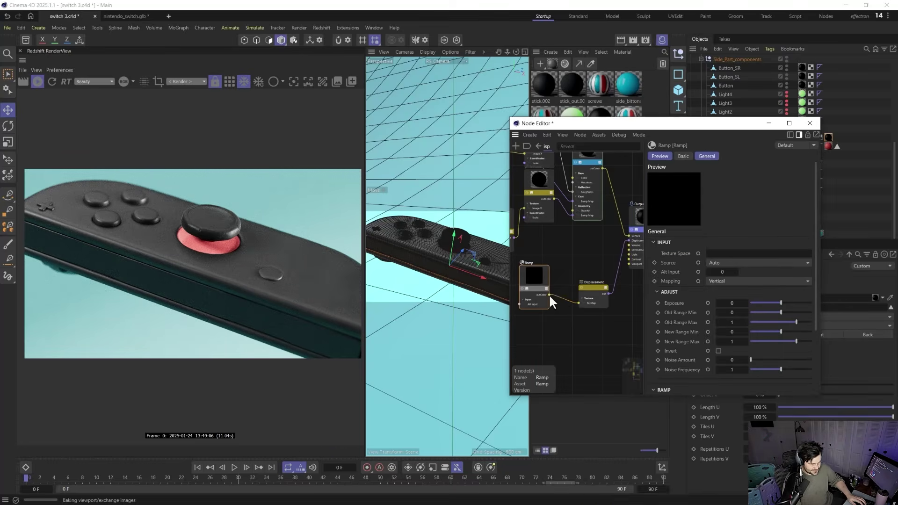
Step: Connect the Ramp's color output to the RS Standard material's Opacity input and place the Ramp closer to the Displacement node
drag(548, 293, 593, 158)
mouse_move(650, 180)
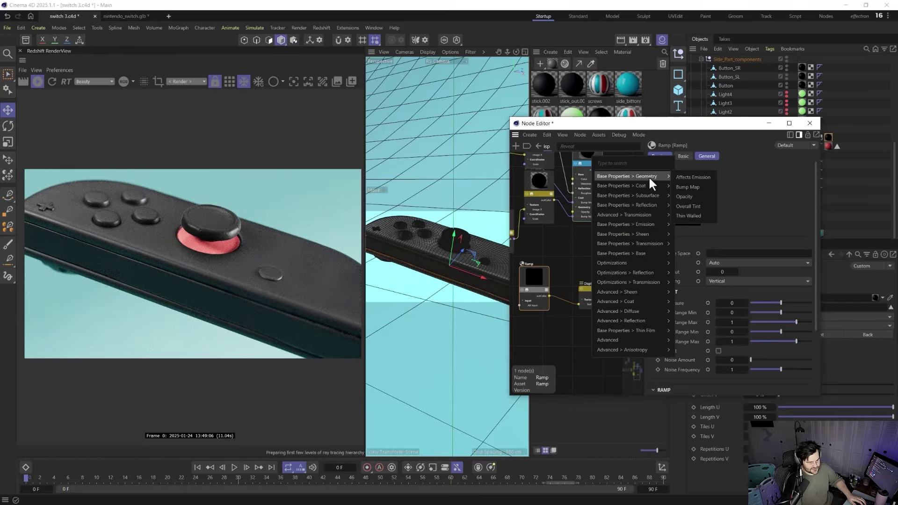
click(688, 190)
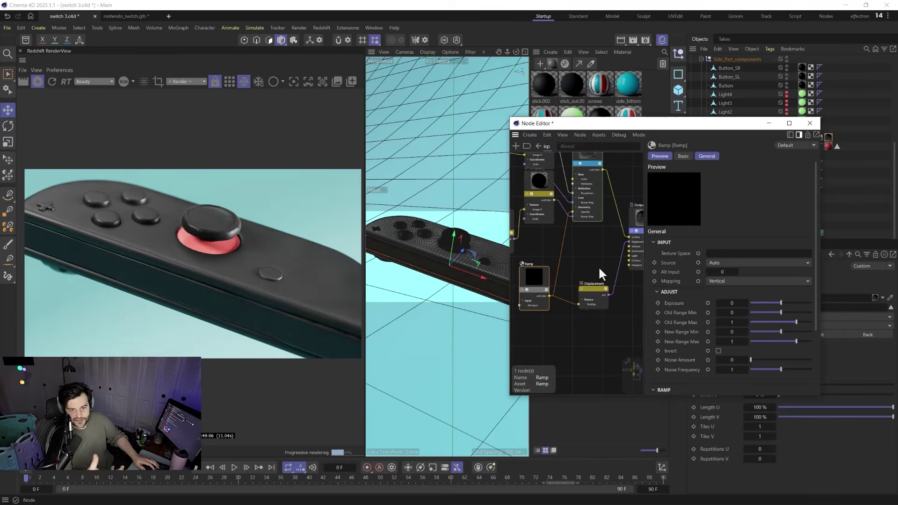
drag(527, 270, 540, 268)
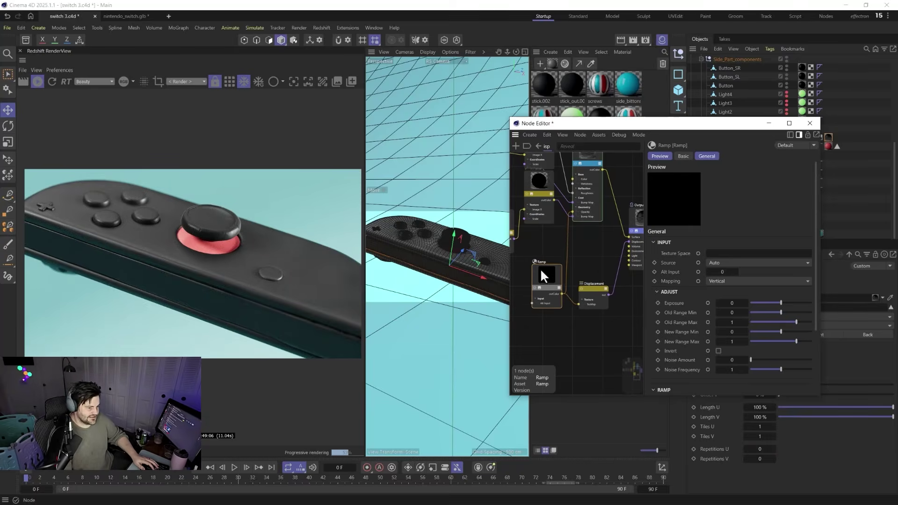
Step: Apply the red disp material to the Side_Part_Main_remesh object, keeping the node graph accessible
drag(635, 124, 631, 315)
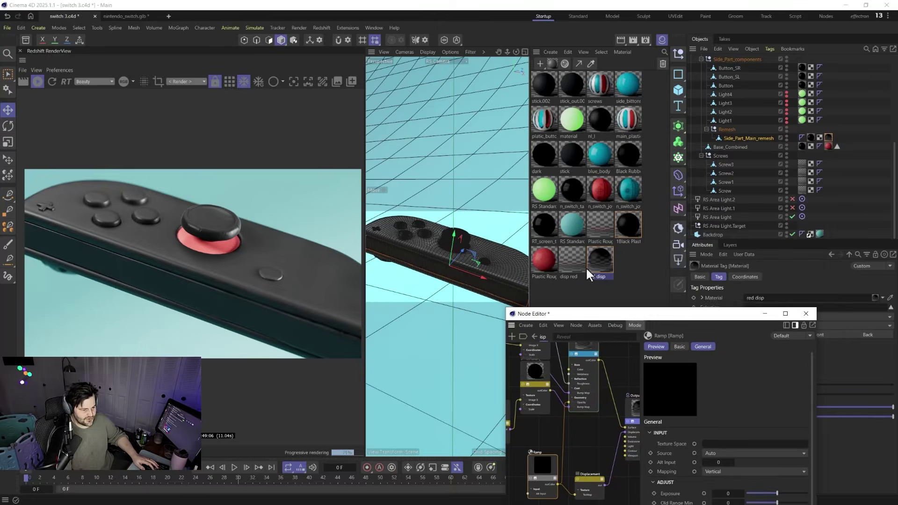
drag(596, 260, 824, 139)
drag(655, 313, 640, 111)
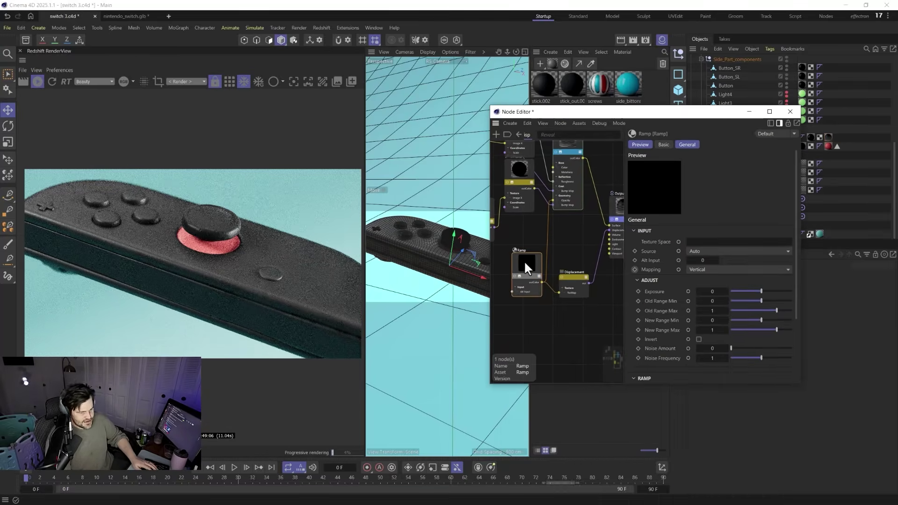
Step: Set the RS Standard node's base color to a red of about RGB 200, 27, 27 and close the node graph
click(571, 141)
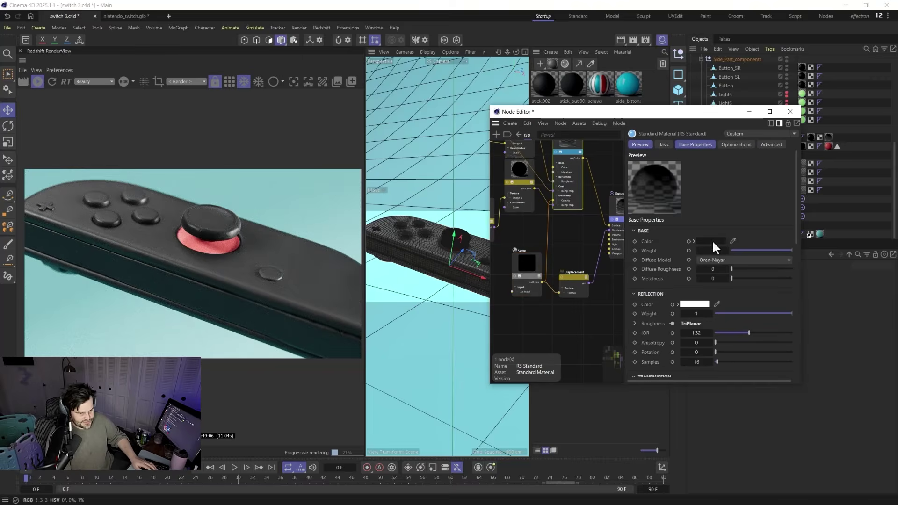
click(712, 240)
drag(672, 289, 678, 297)
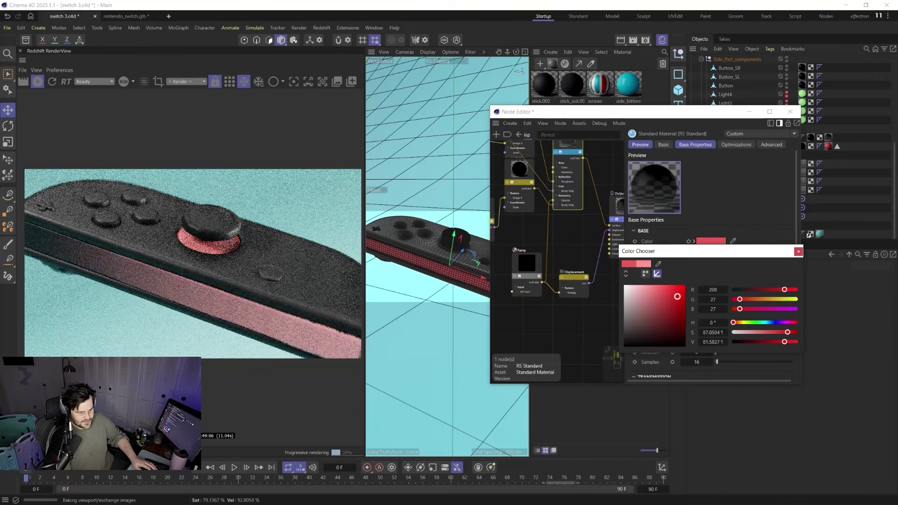
click(798, 251)
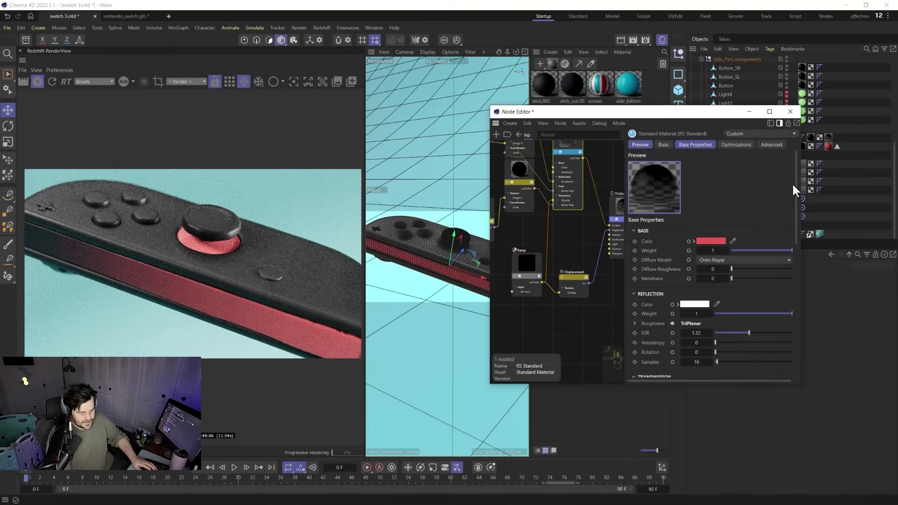
click(794, 114)
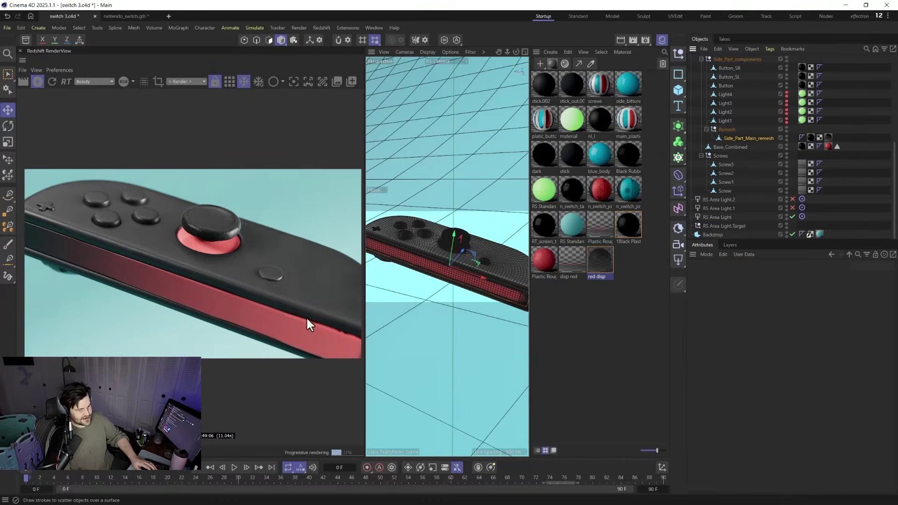
Step: In the red disp Ramp, move the black knot inward and the white knot to about 45.5% to tighten the gradient
double_click(594, 267)
click(619, 385)
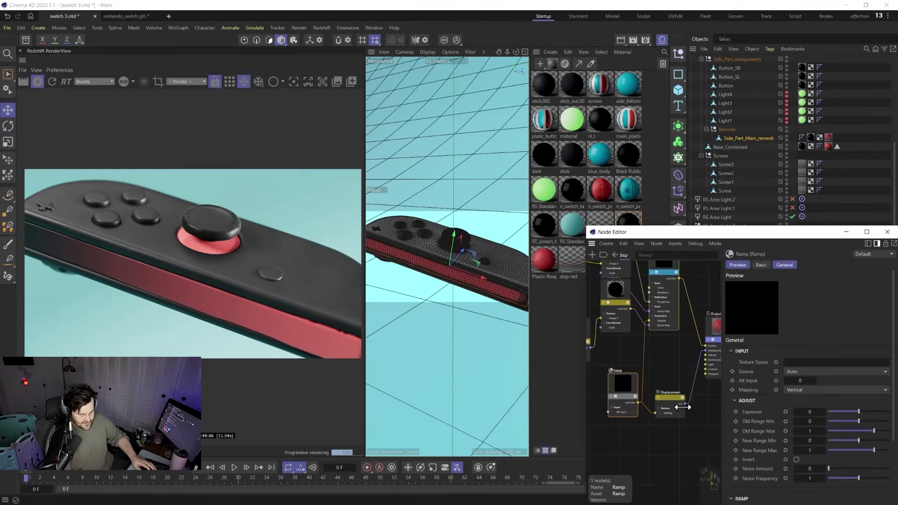
drag(763, 228, 607, 61)
scroll(642, 265, down, 5)
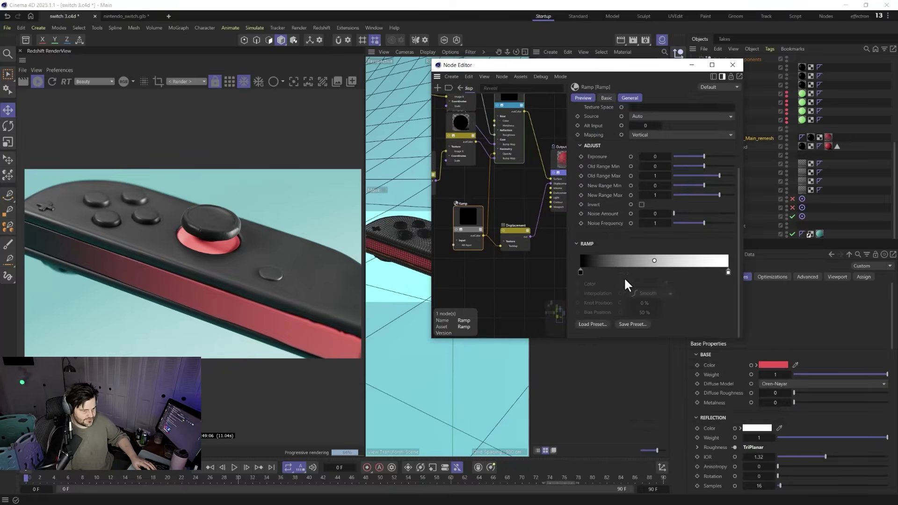
click(580, 272)
drag(581, 272, 626, 273)
drag(727, 273, 648, 272)
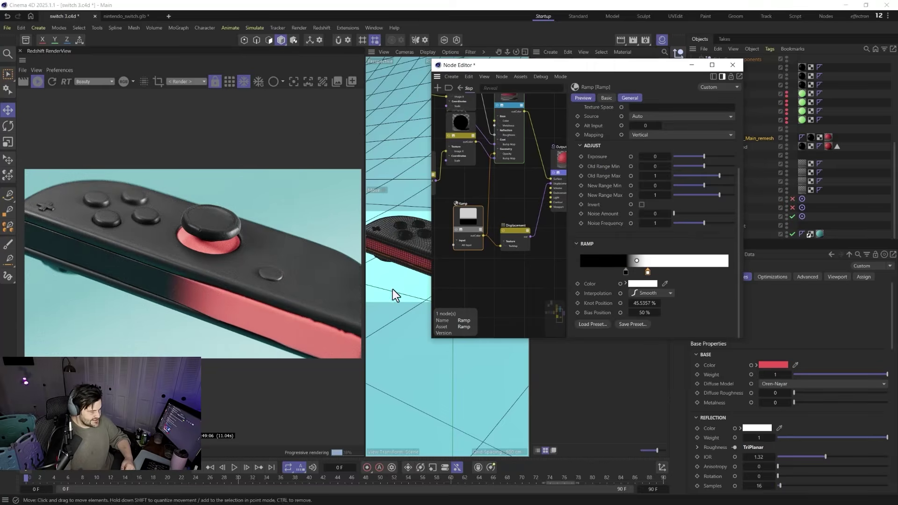
Step: Add a black knot at about 55.4% to the Ramp, beyond the white knot, so the gradient runs black, white, black
double_click(661, 271)
click(644, 296)
drag(642, 297, 615, 296)
click(699, 313)
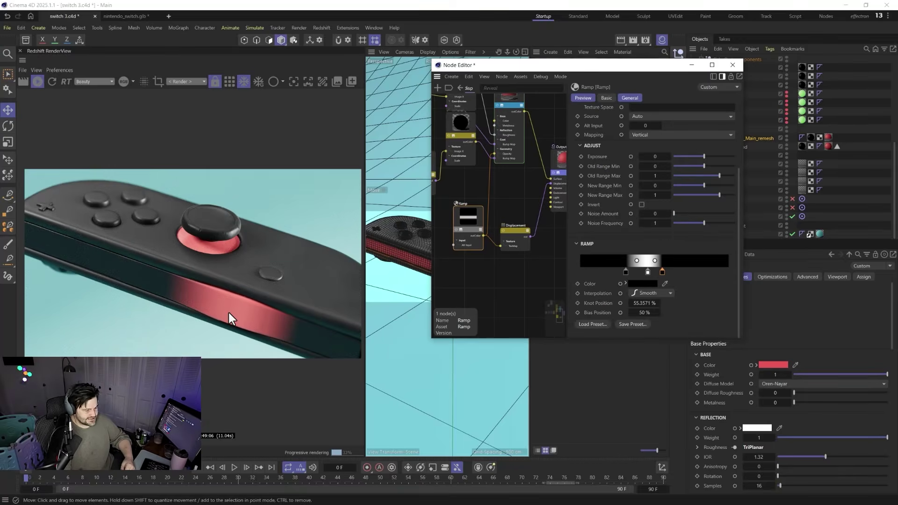
Step: Add an RS Object tag to Side_Part_Main_remesh and enable its geometry override with tessellation and displacement
drag(608, 71, 538, 72)
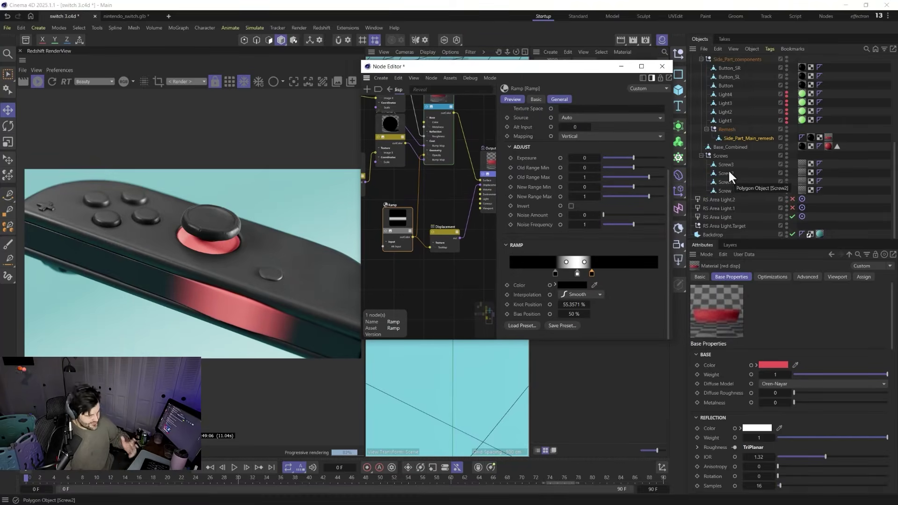
right_click(742, 139)
mouse_move(774, 204)
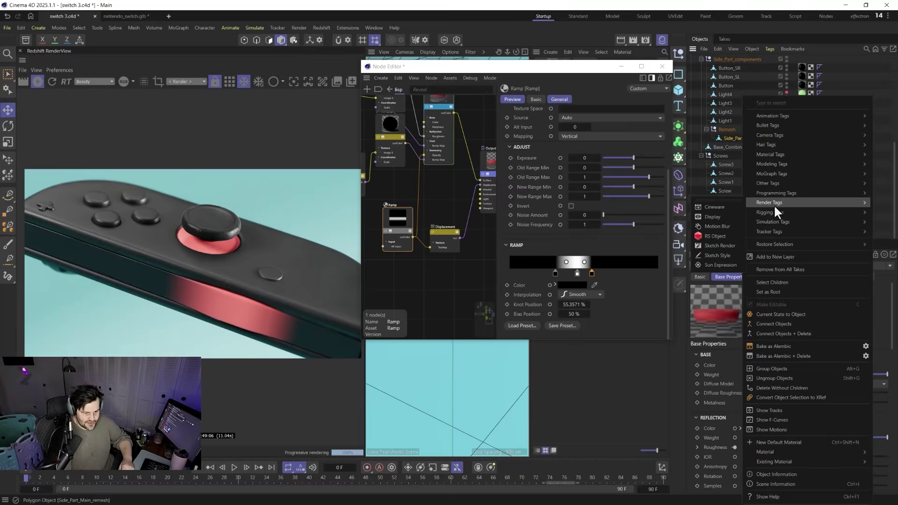
click(715, 235)
click(723, 297)
click(768, 427)
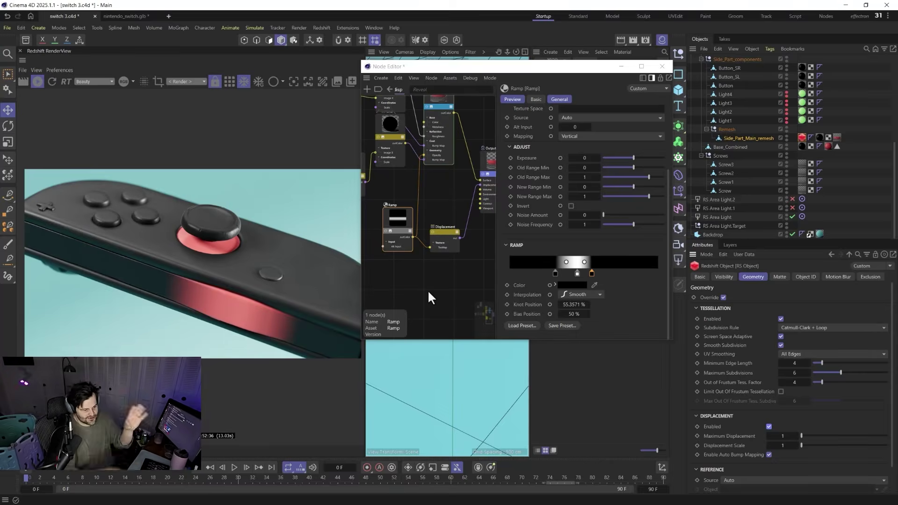
Step: Set the Ramp's noise amount to 0.02 and noise frequency to 2, and move the bias handles onto the black knots for hard edges
drag(382, 222, 371, 231)
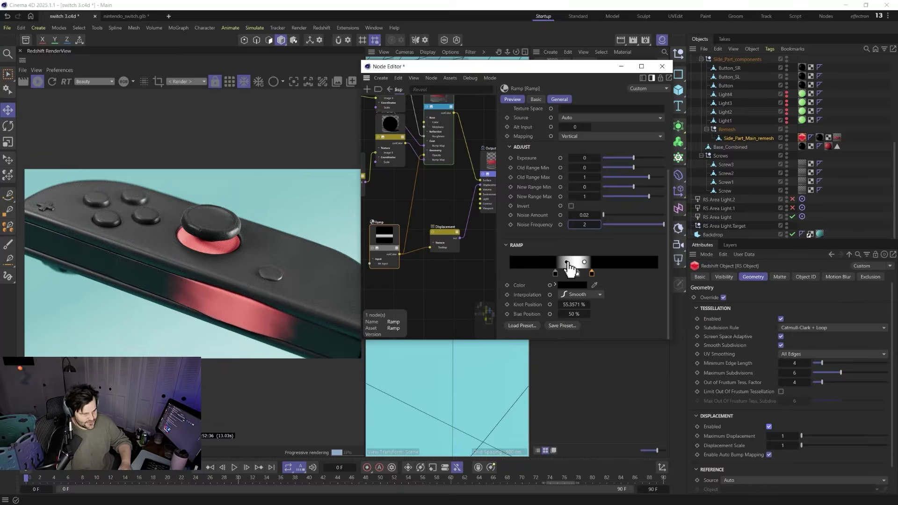
drag(567, 263, 591, 262)
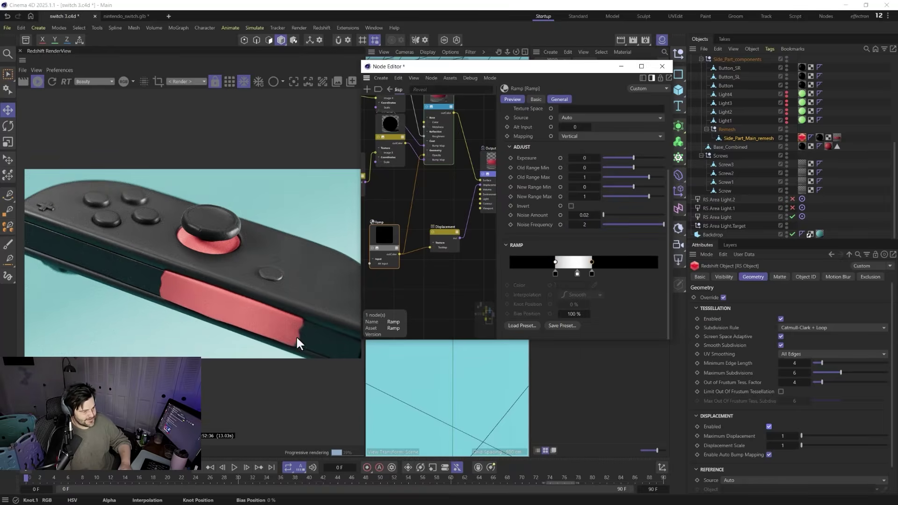
Step: At frame 0, move both black knots of the Ramp to the white knot at about 45% and keyframe their positions
click(591, 273)
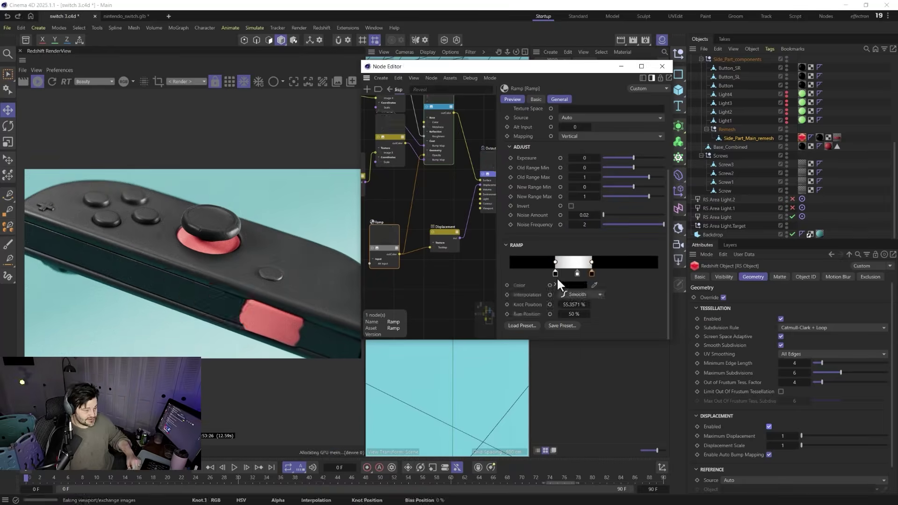
drag(555, 273, 578, 278)
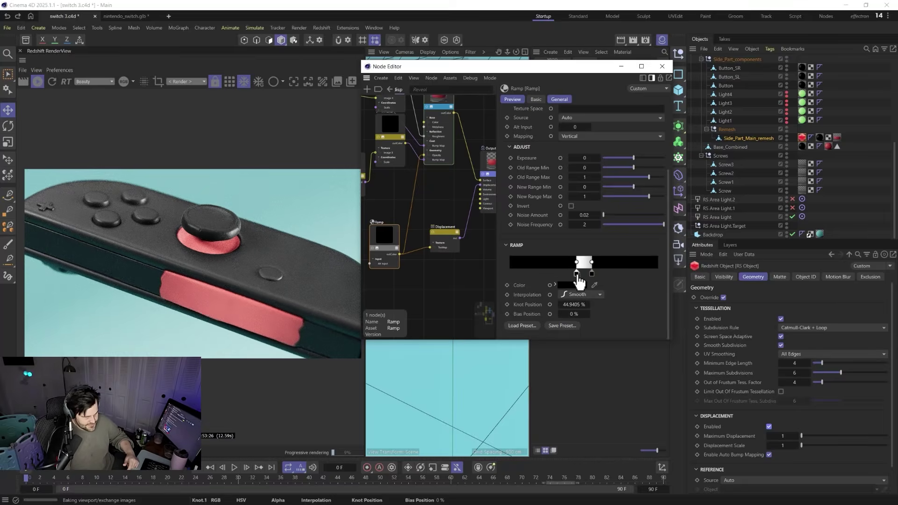
click(508, 304)
drag(591, 274, 579, 276)
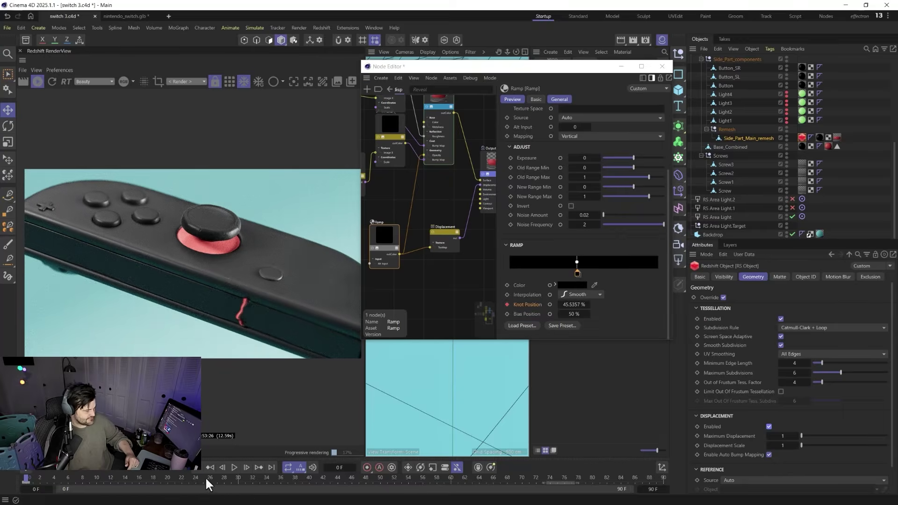
Step: At frame 56, keyframe the Ramp's black knots spread out to 0% and 100%
drag(220, 477, 424, 478)
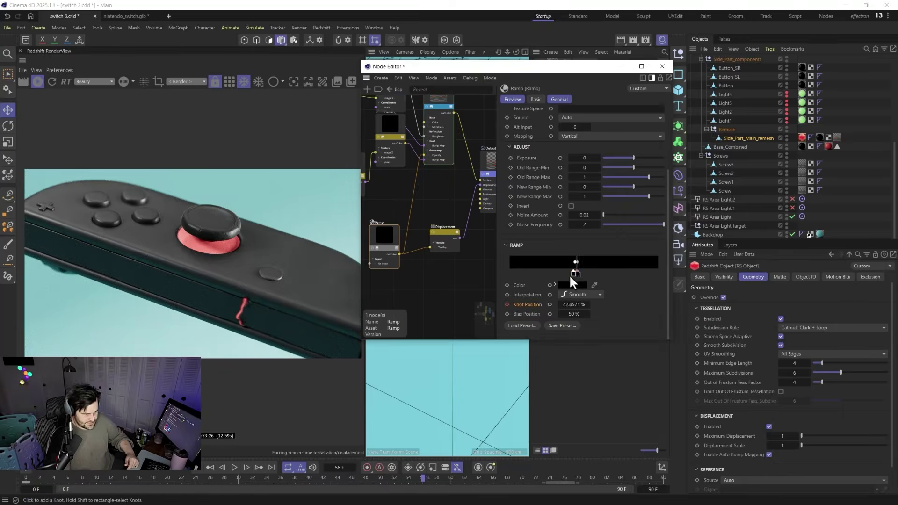
drag(575, 276, 509, 286)
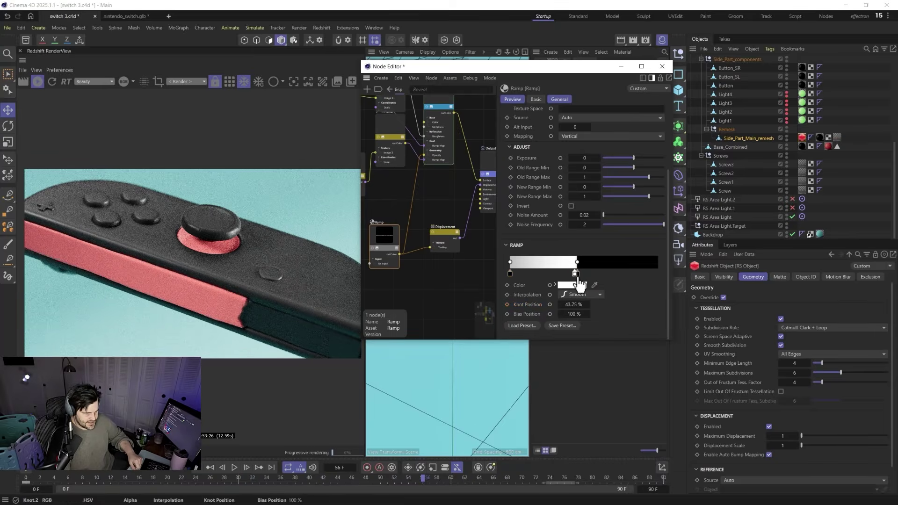
drag(580, 280, 659, 283)
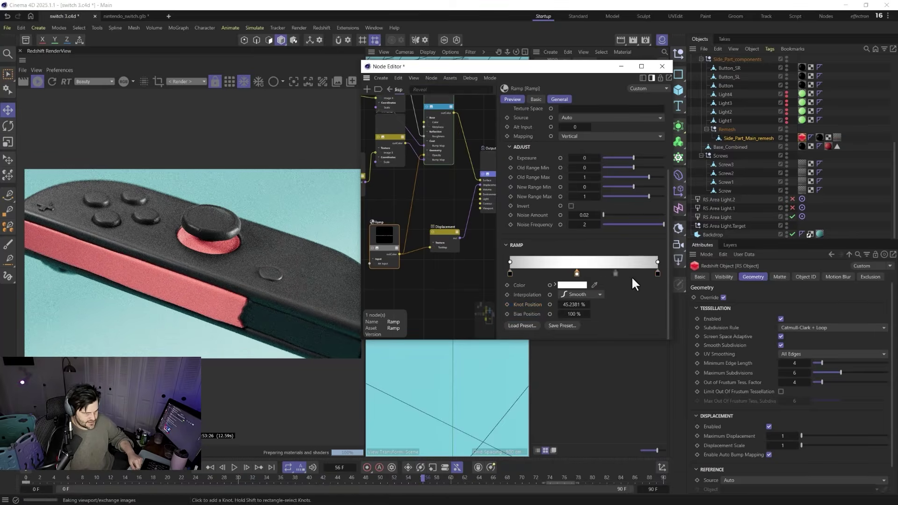
click(510, 273)
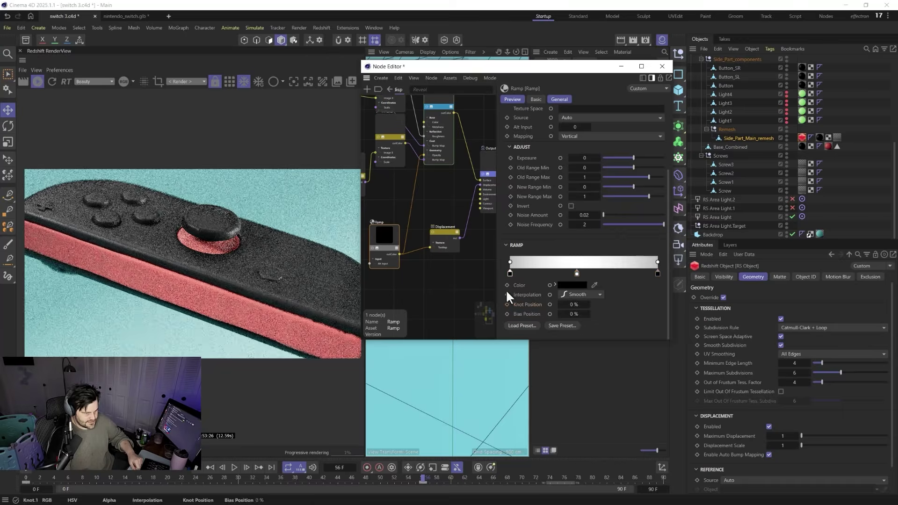
Step: Preview the animated red reveal by scrubbing from frame 0 to frame 21, and return to the start
click(210, 467)
key(ctrl+z)
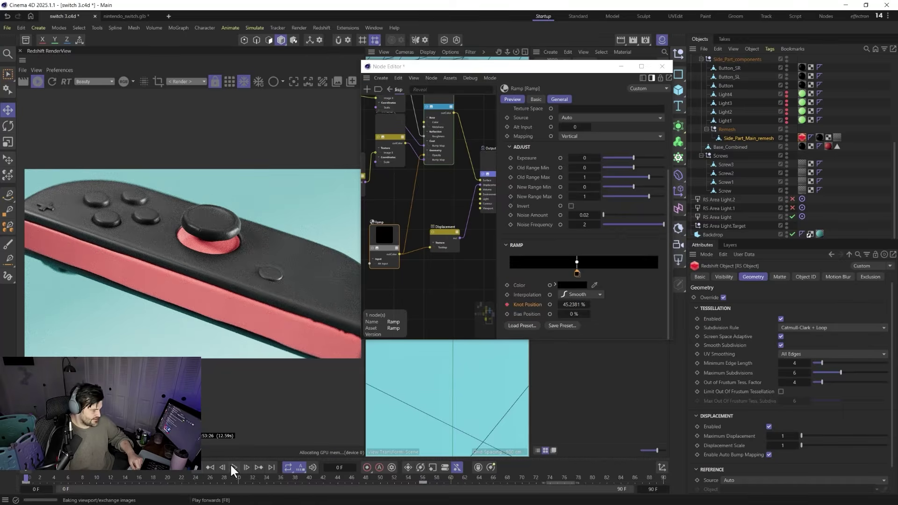
drag(75, 476, 174, 479)
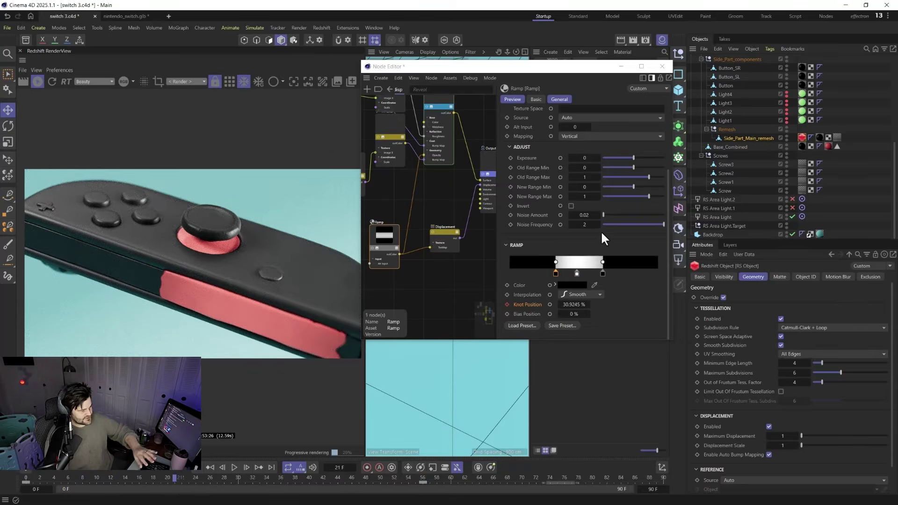
click(195, 467)
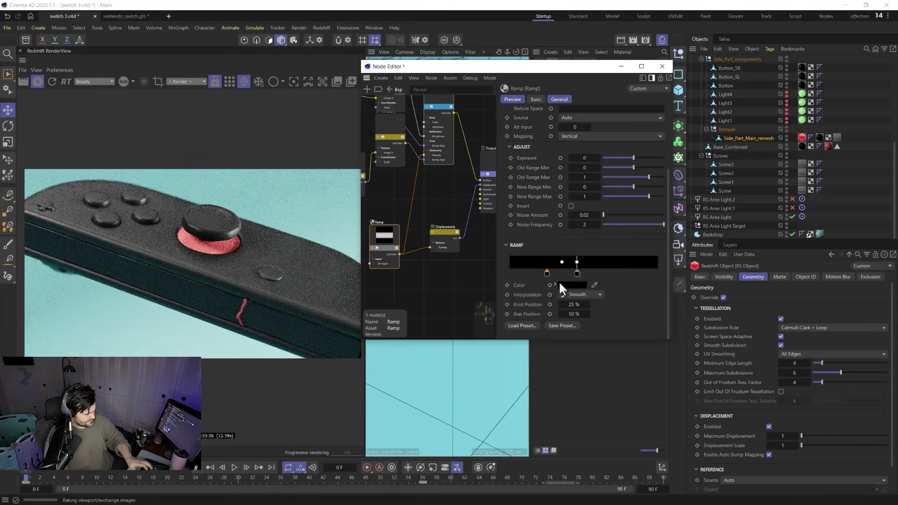
Step: Undo the last knot moves, and try the white band near the Ramp's far end, with black knots at about 64% and 95.5%
key(ctrl+z)
key(ctrl+z)
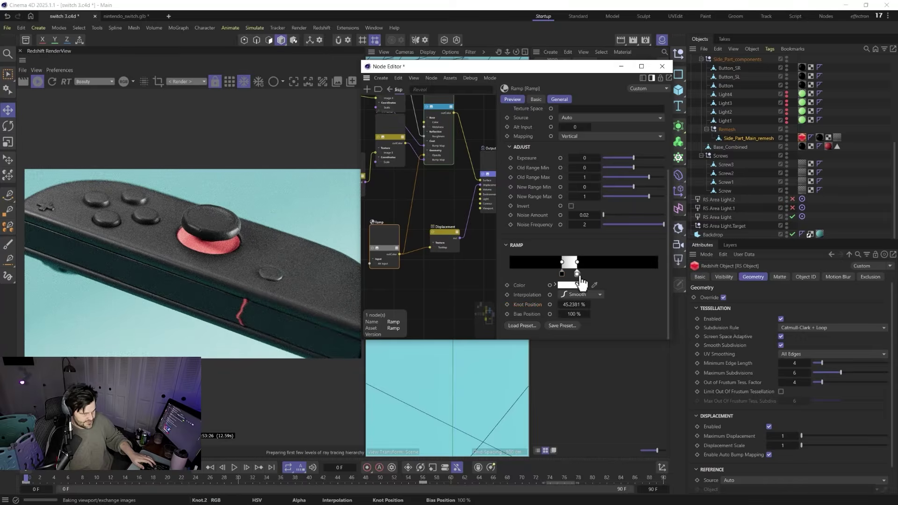
click(576, 273)
click(646, 273)
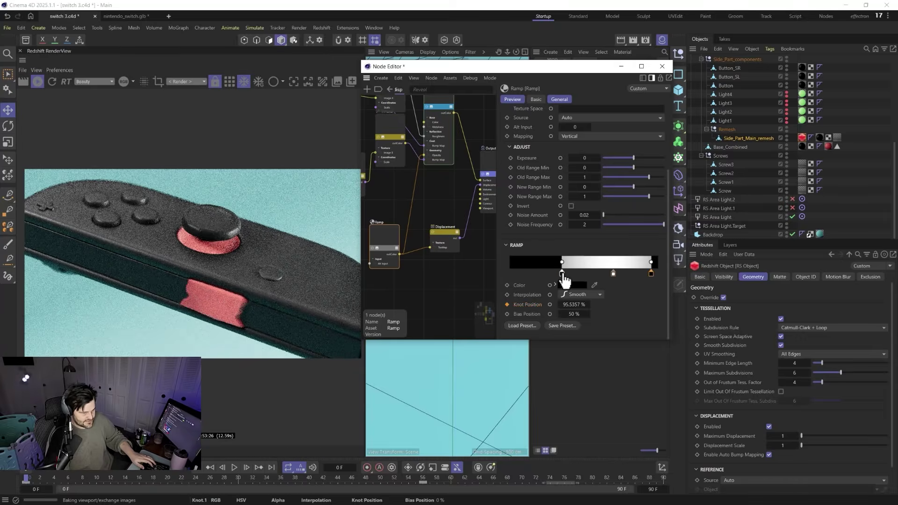
drag(562, 272, 604, 273)
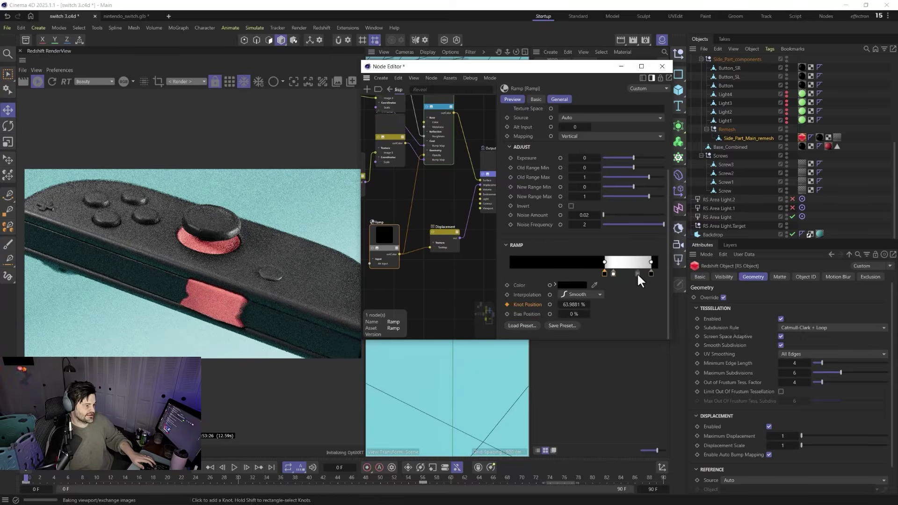
Step: Move the Ramp's black knots to about 4.5% and 26.2% and the white knot to about 14.9%
drag(604, 272, 516, 274)
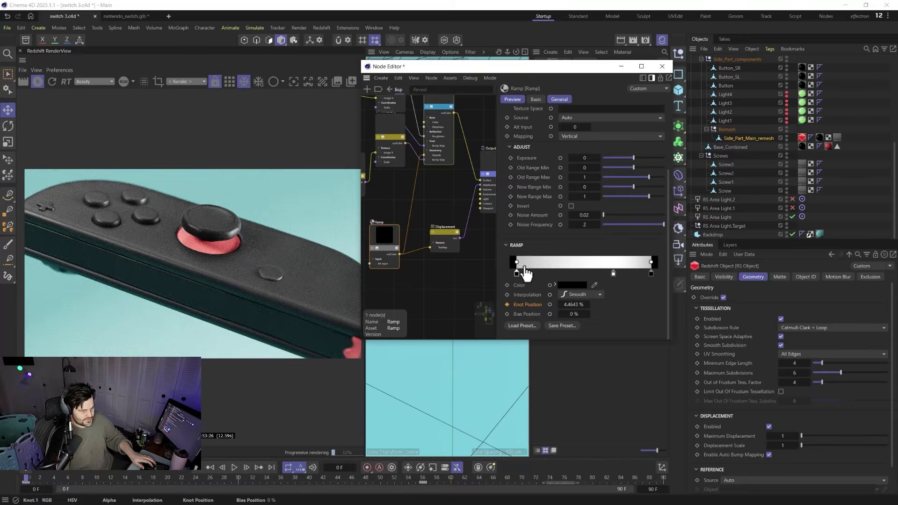
drag(613, 272, 532, 273)
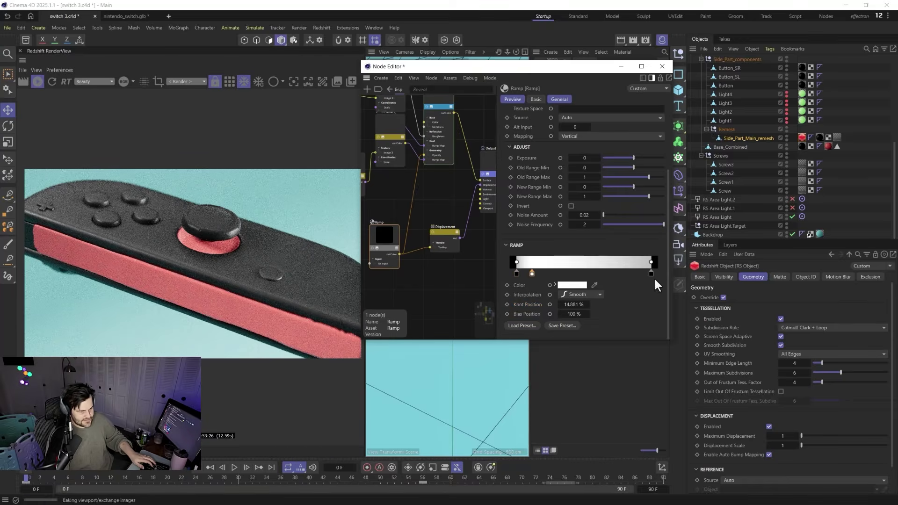
drag(653, 273, 545, 286)
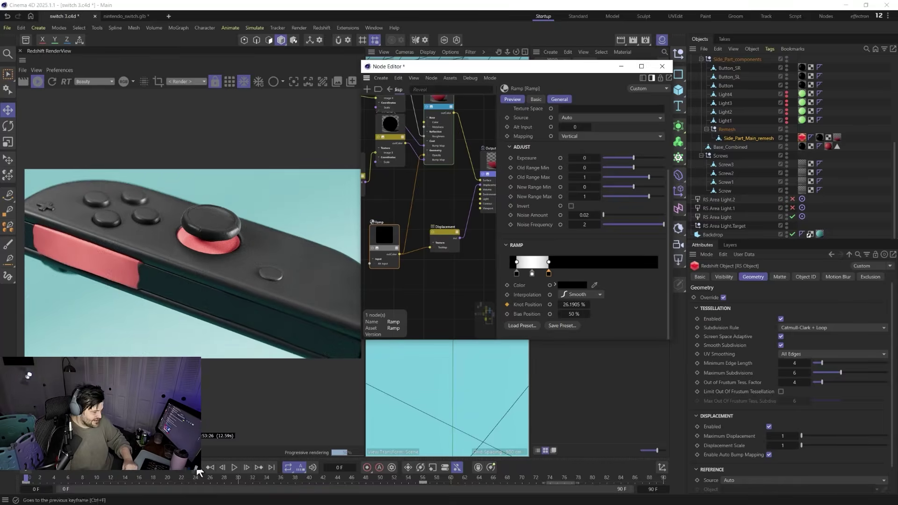
Step: Review how the red reveal spreads with the shifted white knot at frames 34 and 43
click(234, 468)
click(264, 480)
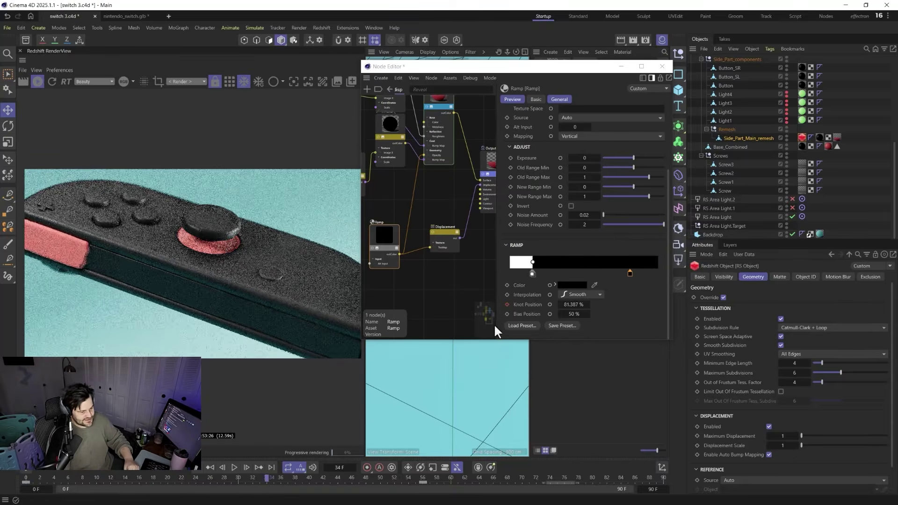
click(330, 477)
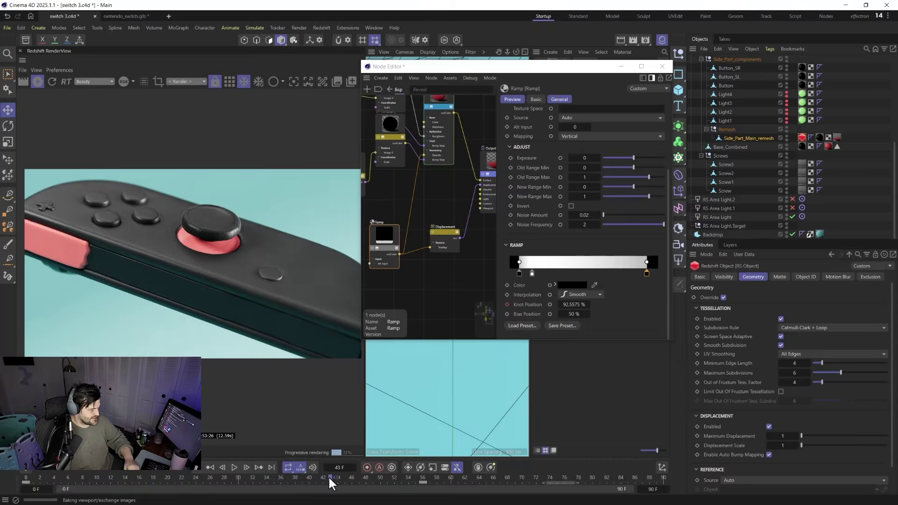